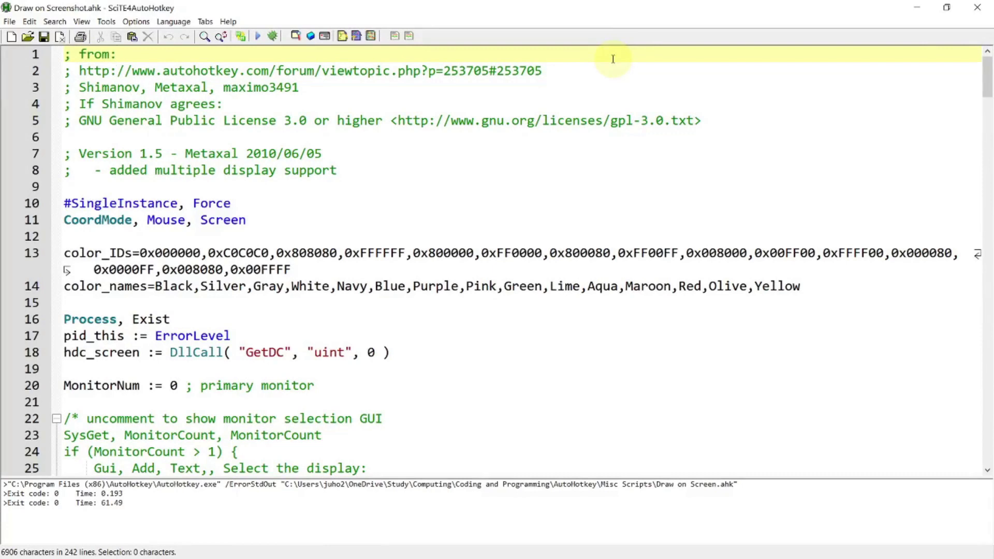
Launch Draw on Screenshot.ahk from the Run script toolbar button
click(257, 37)
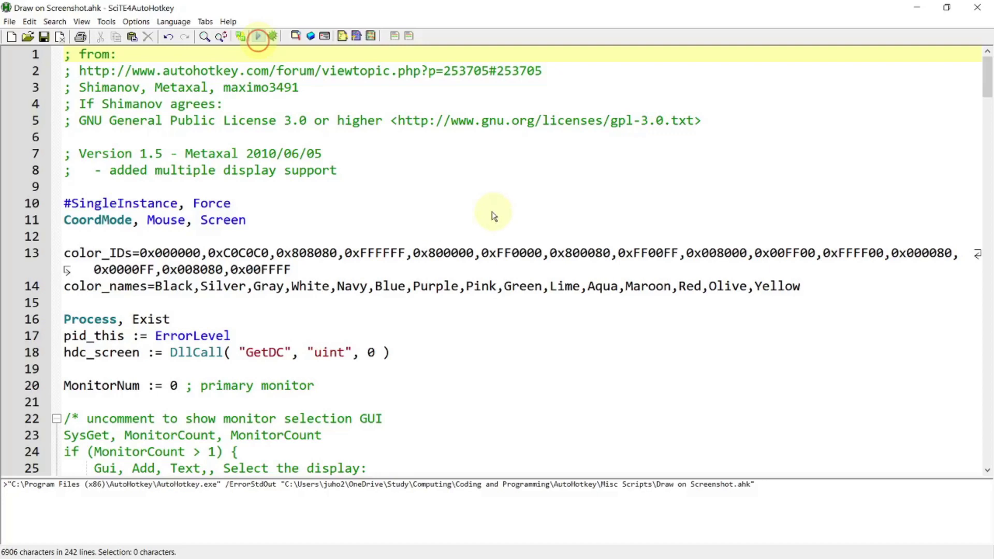
Draw a red circle over the code, a magenta one beside it, and a blue one lower down
mouse_move(494, 209)
mouse_down()
mouse_move(474, 224)
mouse_move(409, 142)
mouse_move(518, 159)
mouse_move(493, 216)
mouse_up()
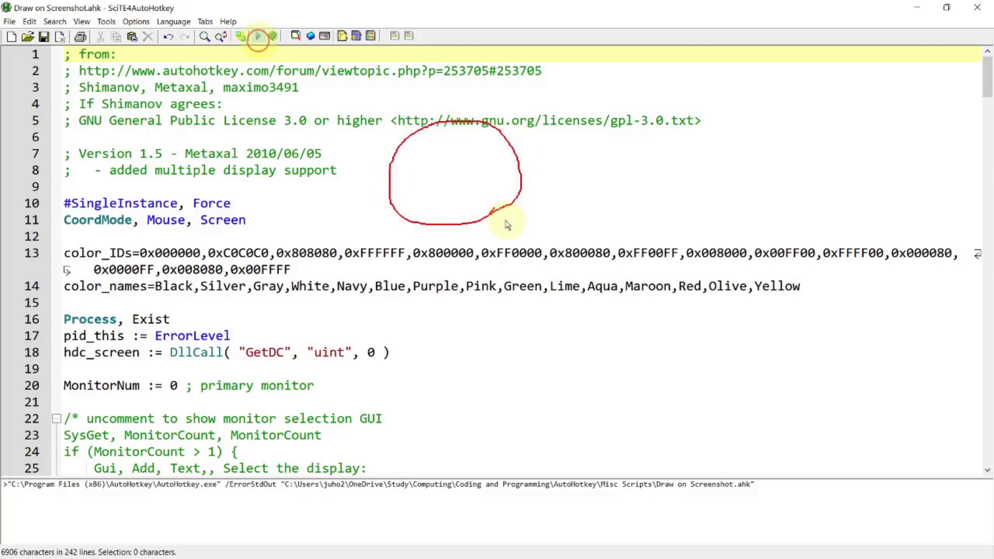
mouse_move(571, 253)
scroll(578, 246, down, 1)
scroll(579, 246, down, 1)
scroll(578, 246, down, 1)
scroll(578, 246, down, 1)
mouse_move(649, 200)
mouse_down()
mouse_move(636, 215)
mouse_move(667, 148)
mouse_move(654, 196)
mouse_up()
scroll(702, 244, down, 1)
scroll(702, 243, down, 1)
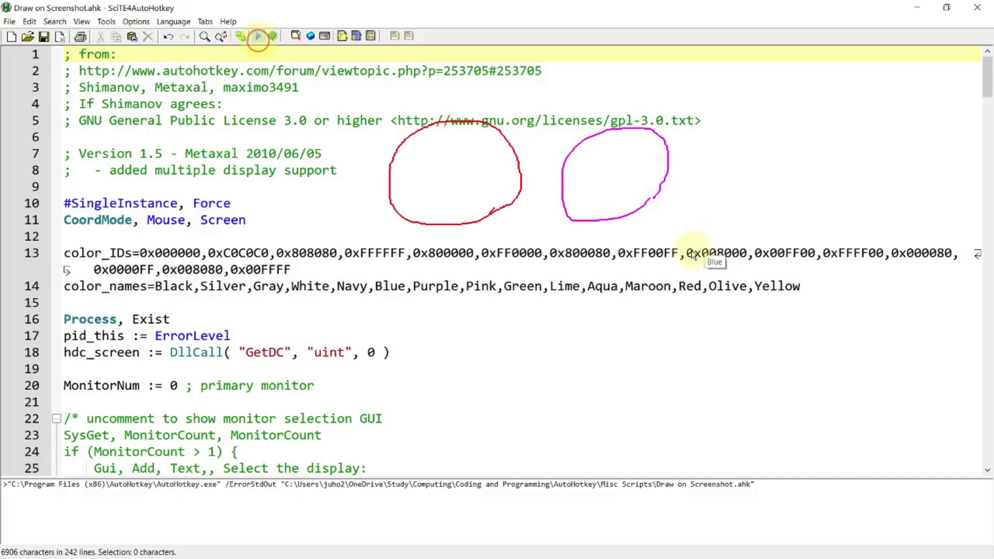
mouse_move(613, 328)
mouse_down()
mouse_move(501, 355)
mouse_move(612, 327)
mouse_up()
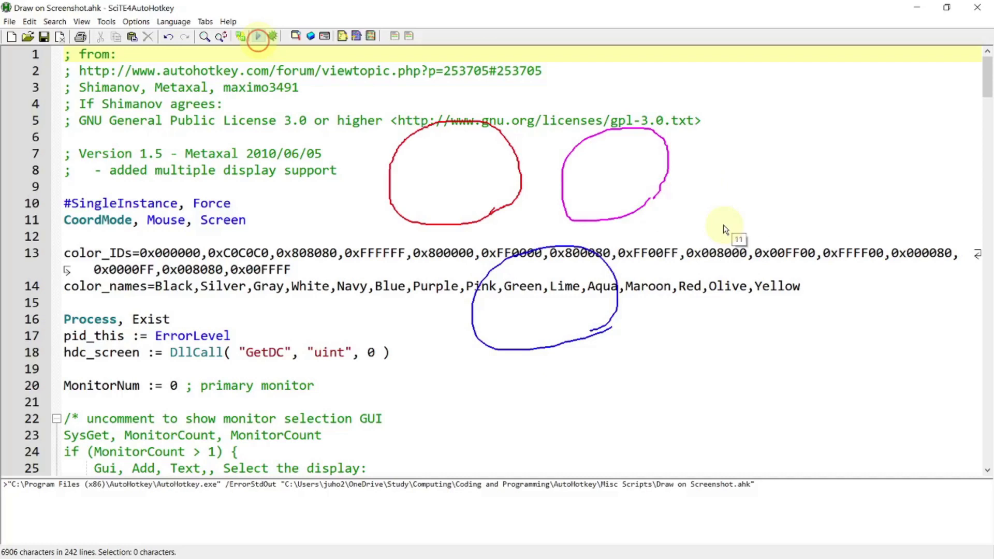
Draw a thick blue diagonal stroke, erase it, then quit the script with Esc
drag(831, 114, 752, 206)
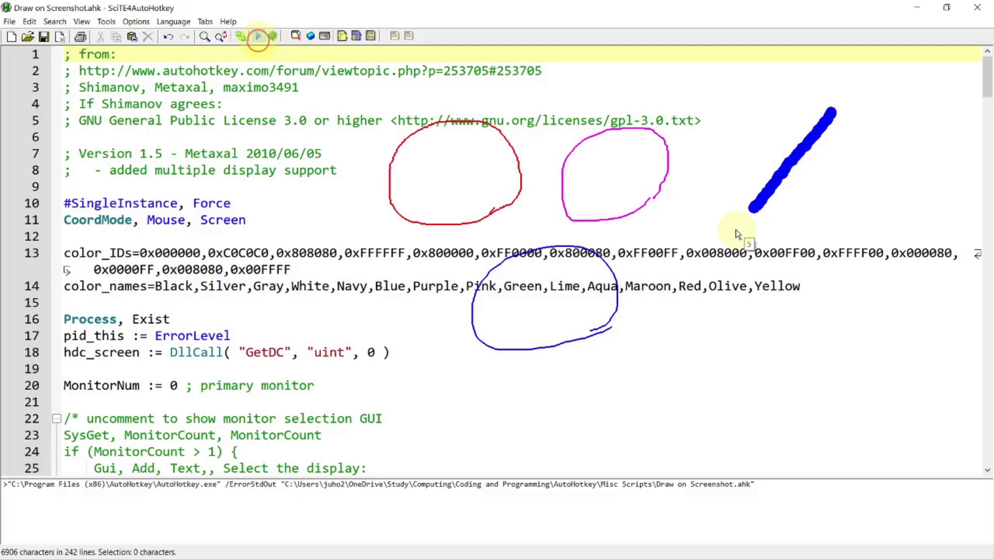
mouse_move(752, 208)
mouse_down()
mouse_move(808, 142)
mouse_move(829, 133)
mouse_move(658, 168)
mouse_move(443, 283)
mouse_move(456, 311)
mouse_up()
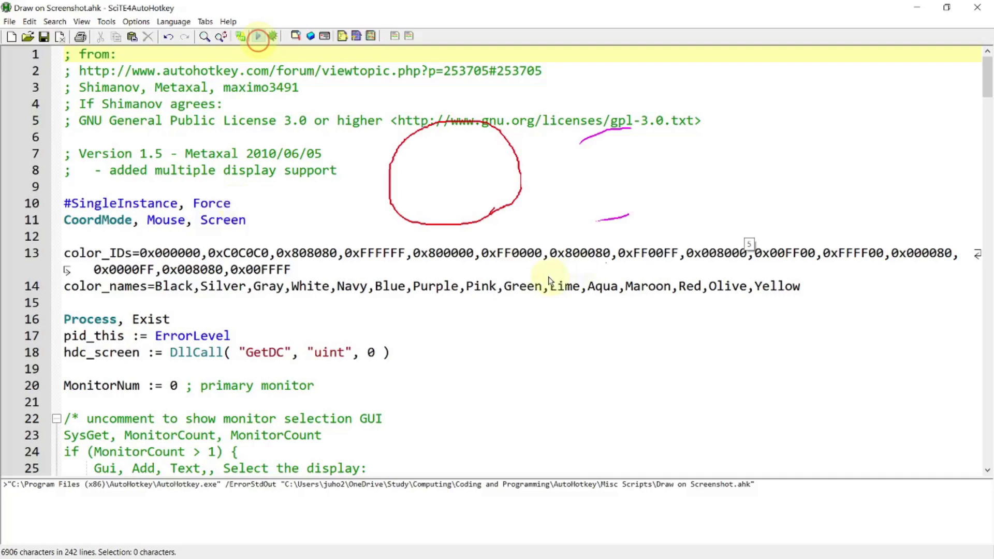
key(Escape)
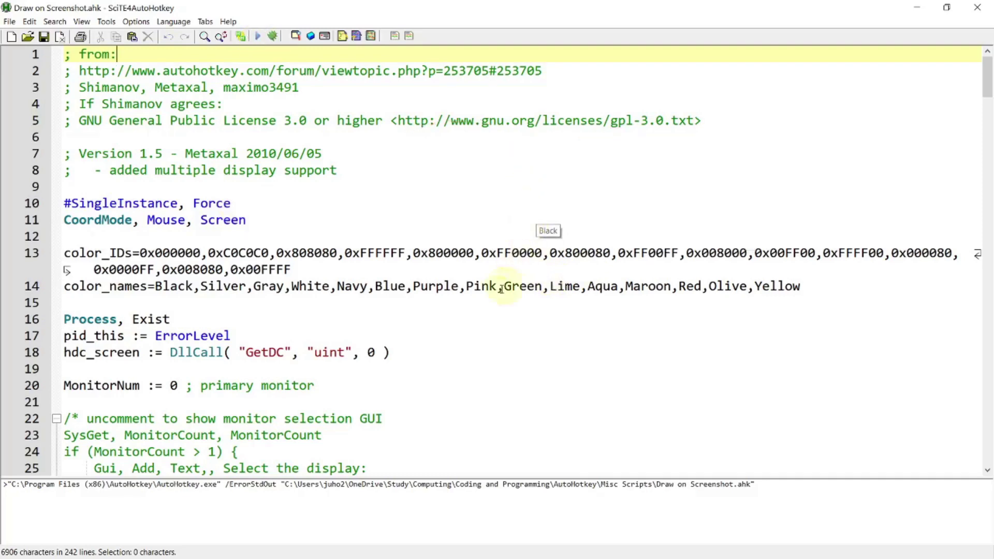
Select the closing hotkey block from WheelDown:: through ESC::ExitApp
click(495, 302)
scroll(498, 298, down, 2)
scroll(497, 299, down, 9)
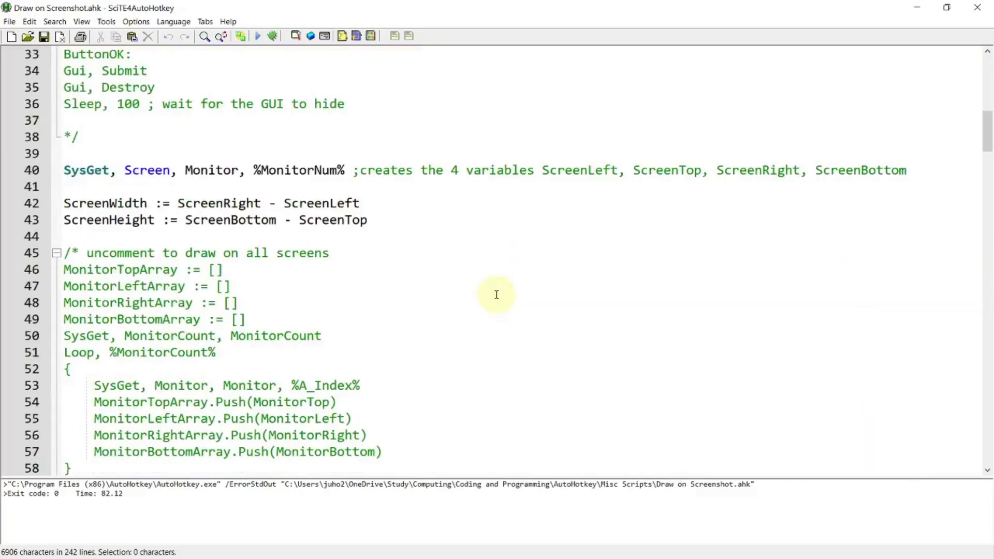
scroll(502, 294, down, 12)
scroll(502, 294, down, 15)
scroll(502, 324, down, 12)
scroll(502, 324, down, 9)
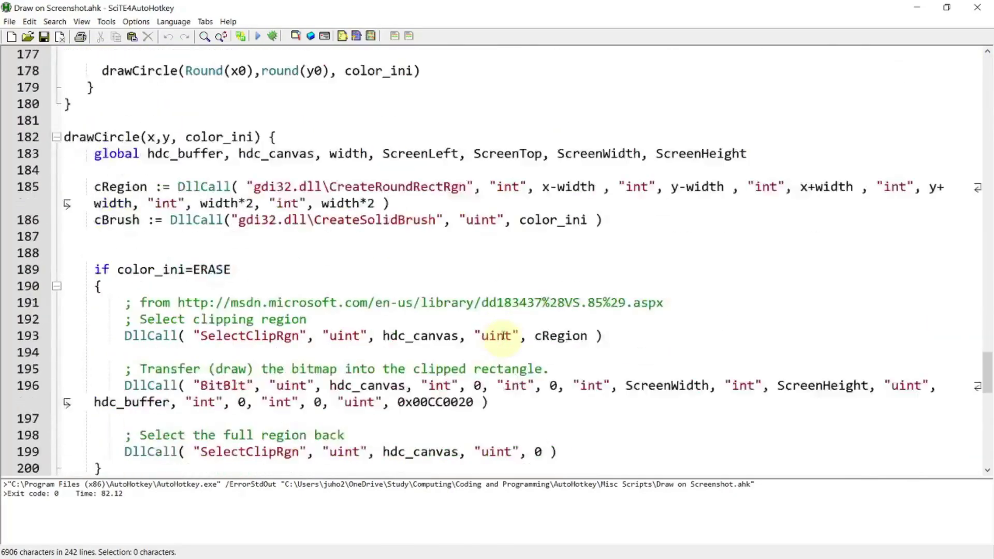
scroll(502, 324, down, 9)
scroll(503, 337, down, 5)
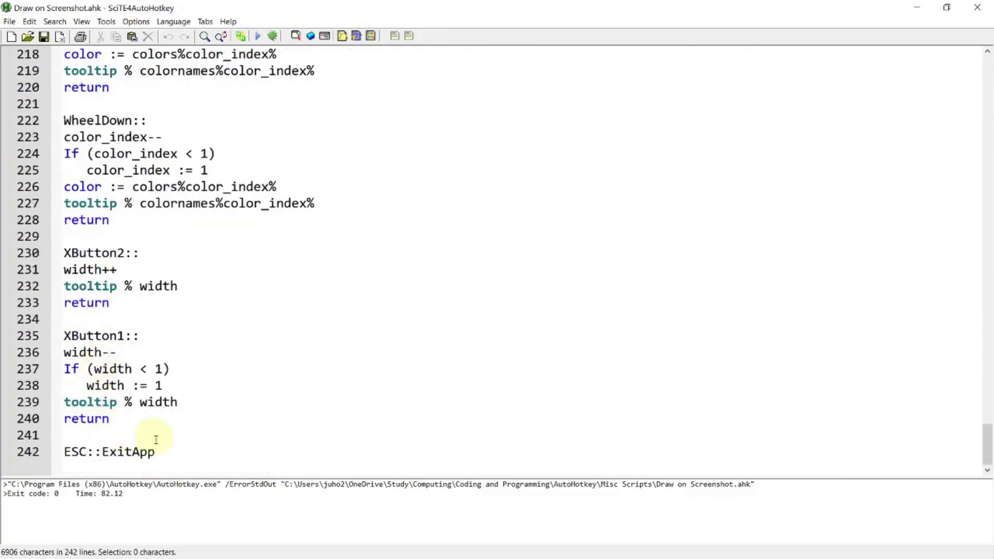
drag(172, 463, 63, 121)
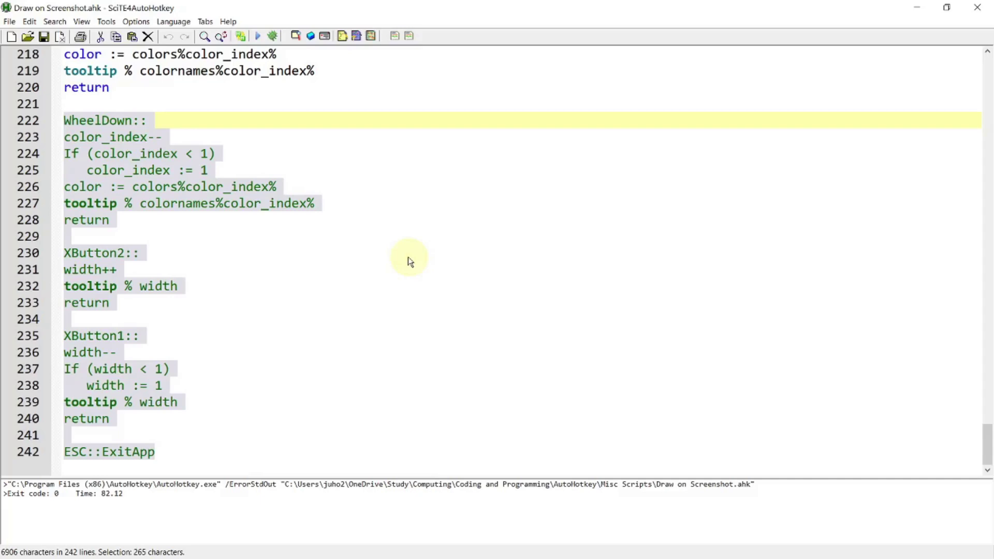
Select the AutoHotkey forum URL in the line 2 header comment
key(ctrl+Home)
key(Down)
key(Right)
key(Right)
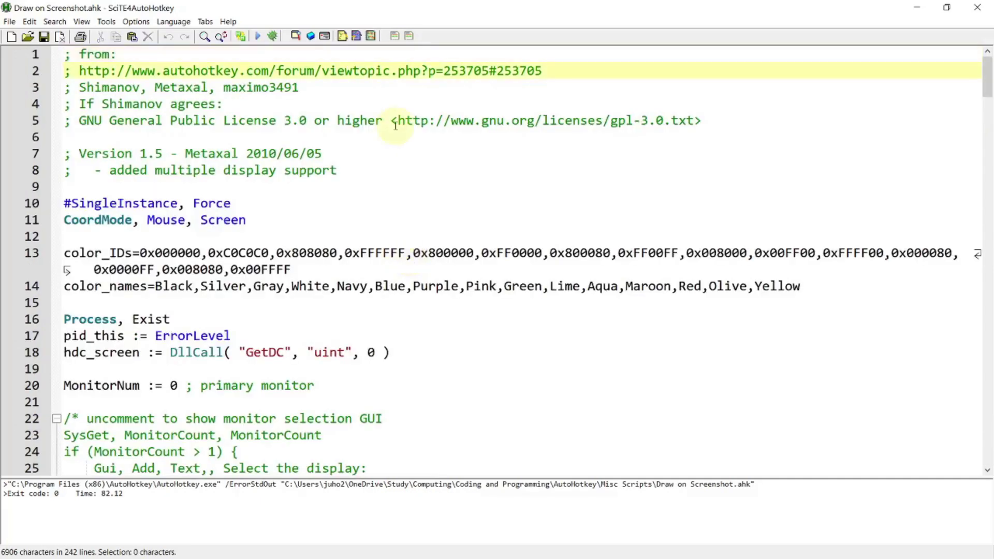
key(shift+End)
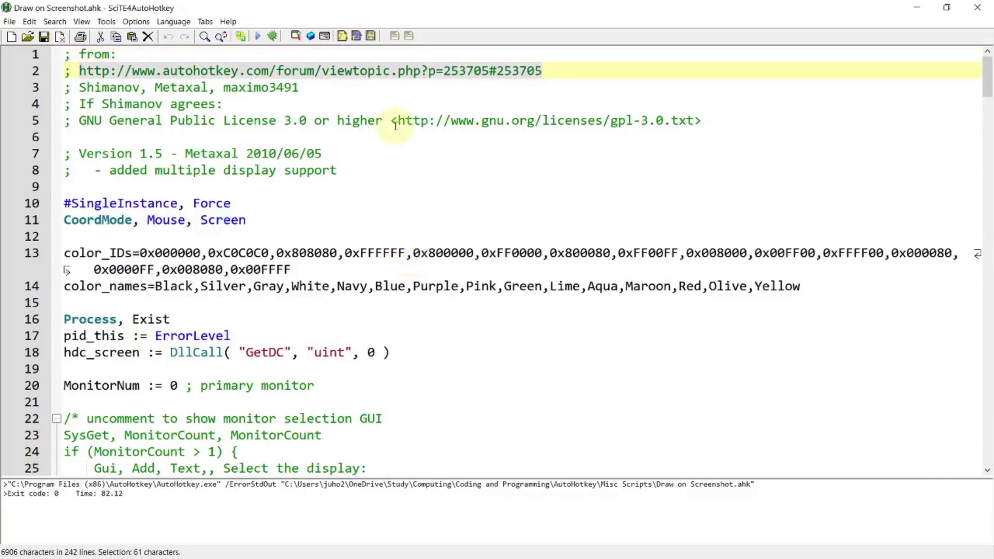